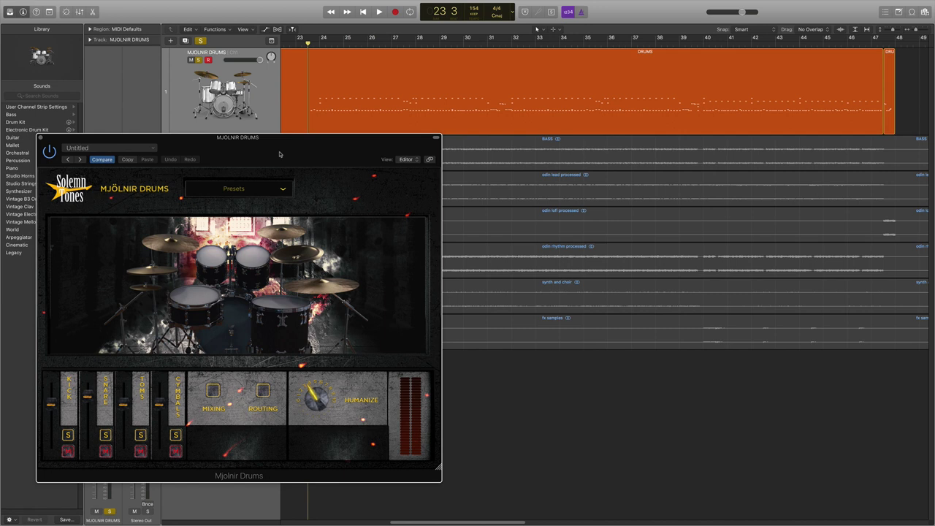
Step: Drag the Mjolnir Drums window down and right, clear of the track headers
drag(265, 142, 327, 161)
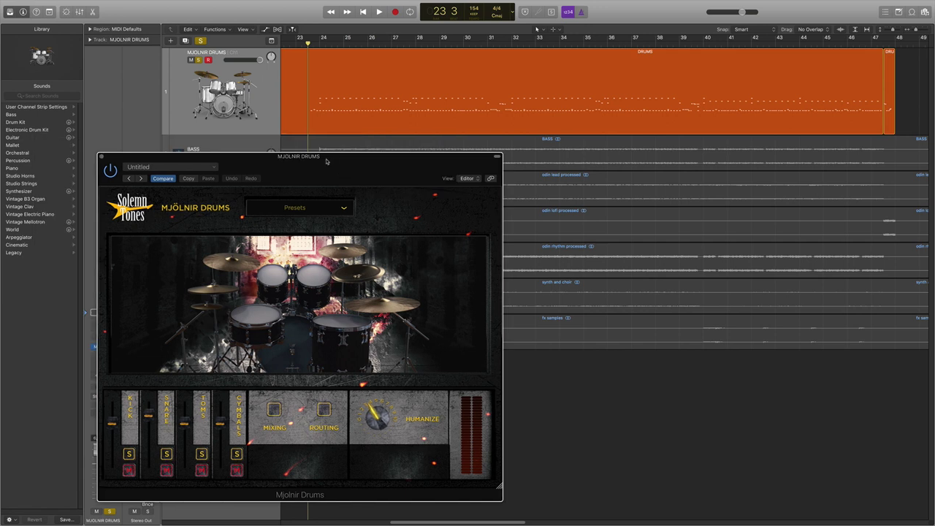
drag(327, 161, 505, 161)
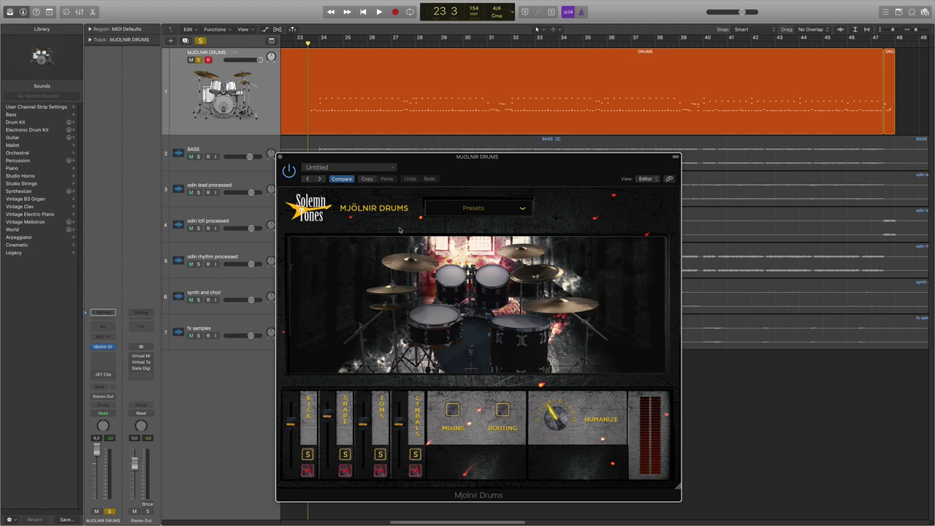
Step: Load the Balanced (Default) kit preset, raise Humanize, and play the drums to listen
click(515, 206)
click(491, 221)
drag(542, 423, 542, 415)
key(space)
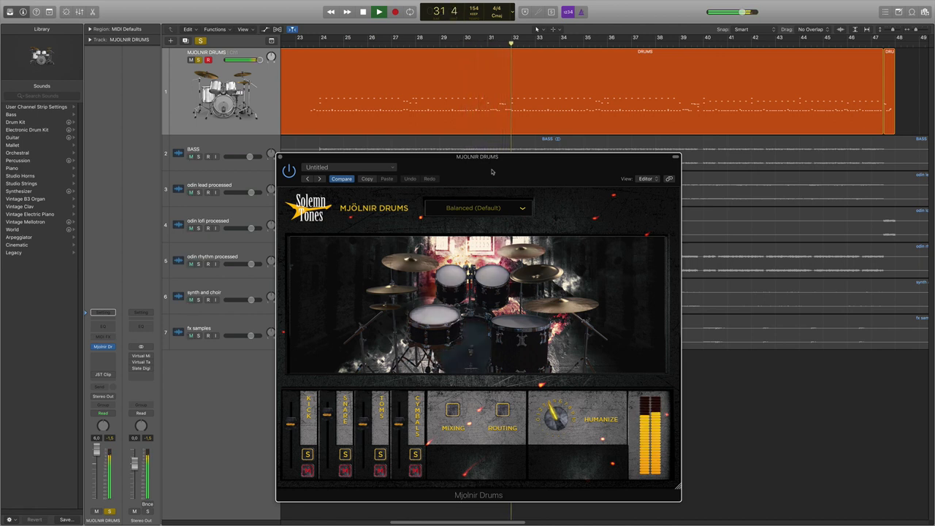
key(space)
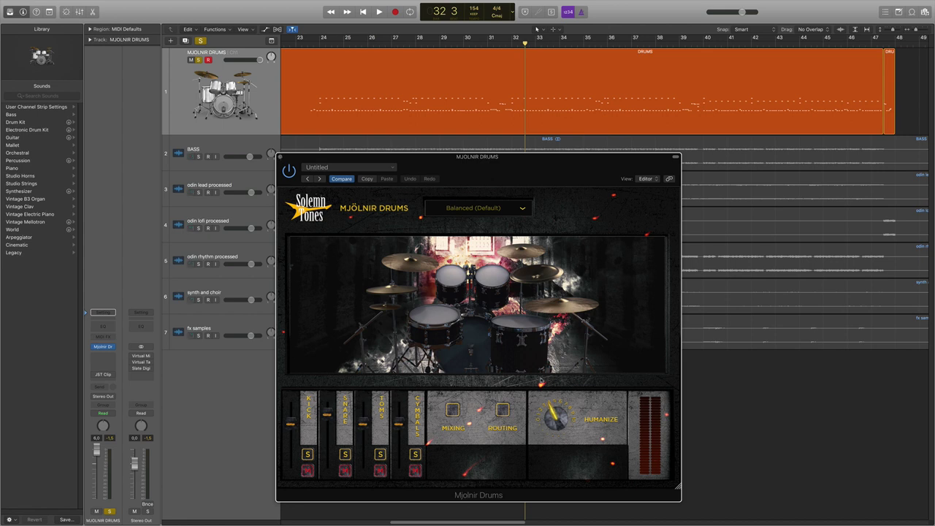
Step: Close Mjolnir Drums, lengthen the bar-55 DRUMS region to about bar 61, and open its notes zoomed in
click(279, 157)
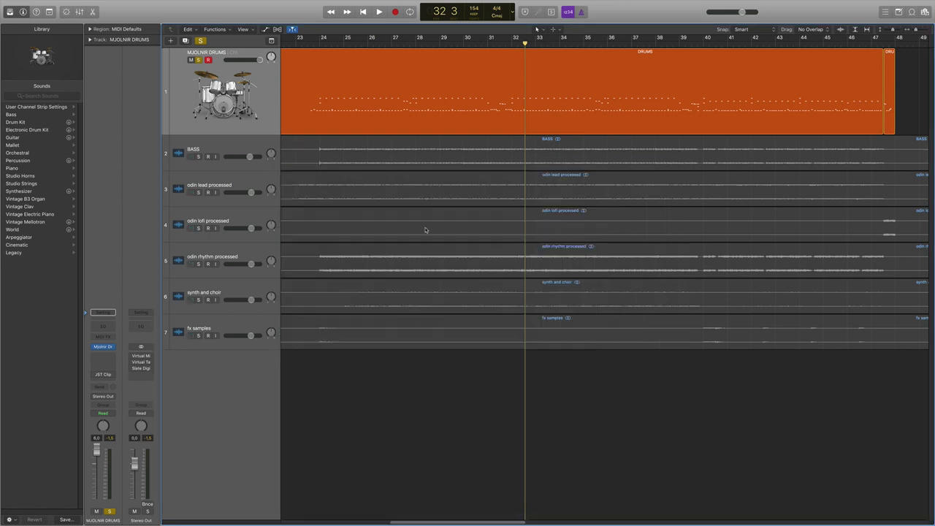
drag(460, 522, 582, 522)
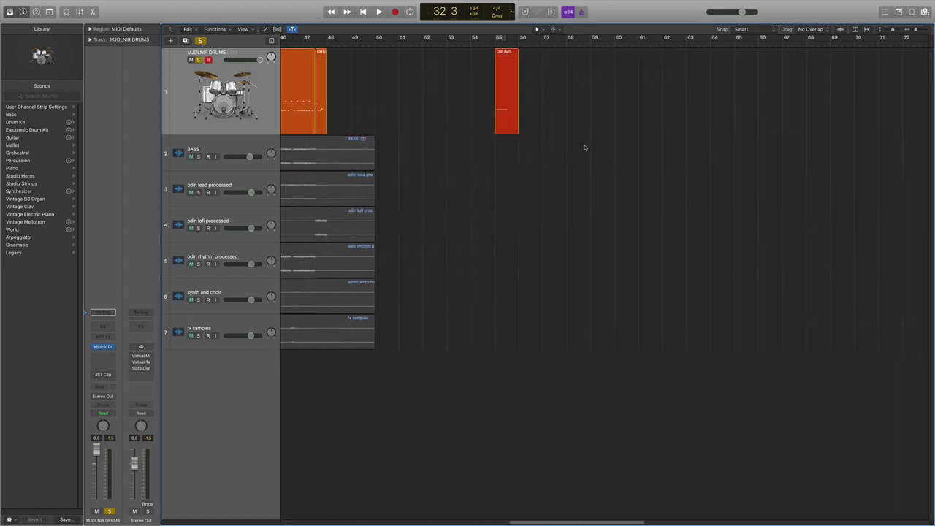
drag(517, 109, 521, 101)
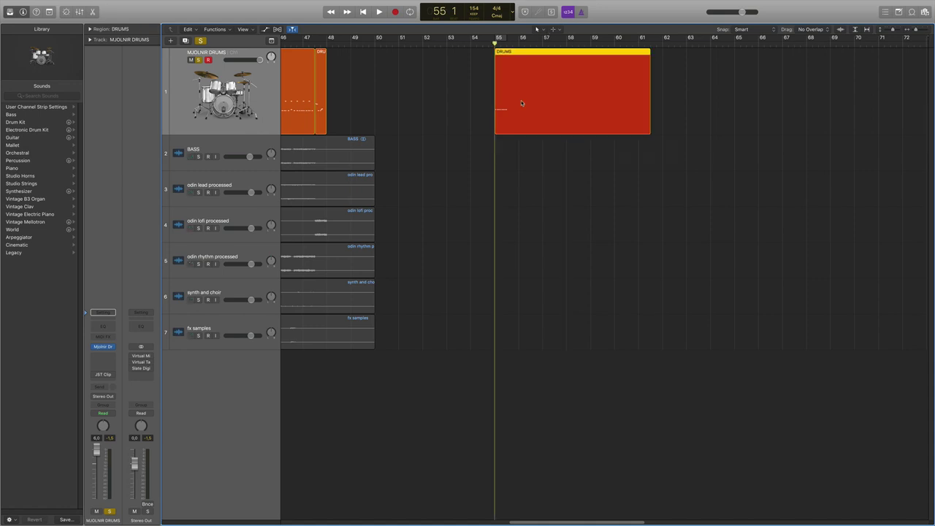
double_click(520, 100)
drag(527, 522, 542, 521)
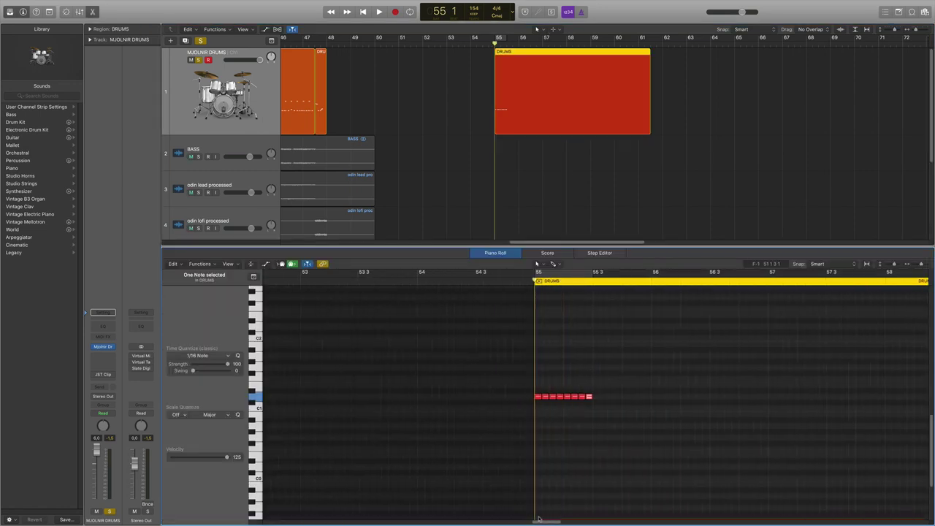
click(923, 264)
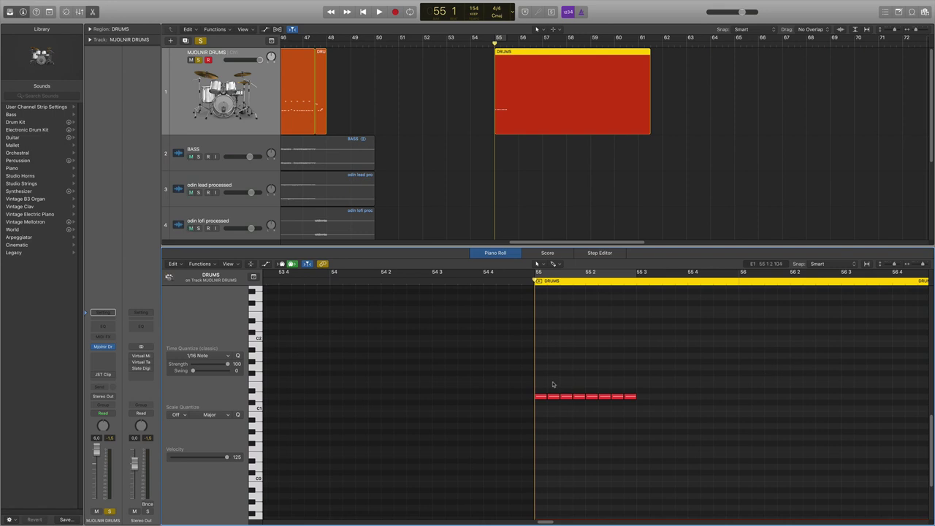
Step: Delete all notes but the first, then stretch it to about two beats and raise it
drag(550, 381, 716, 422)
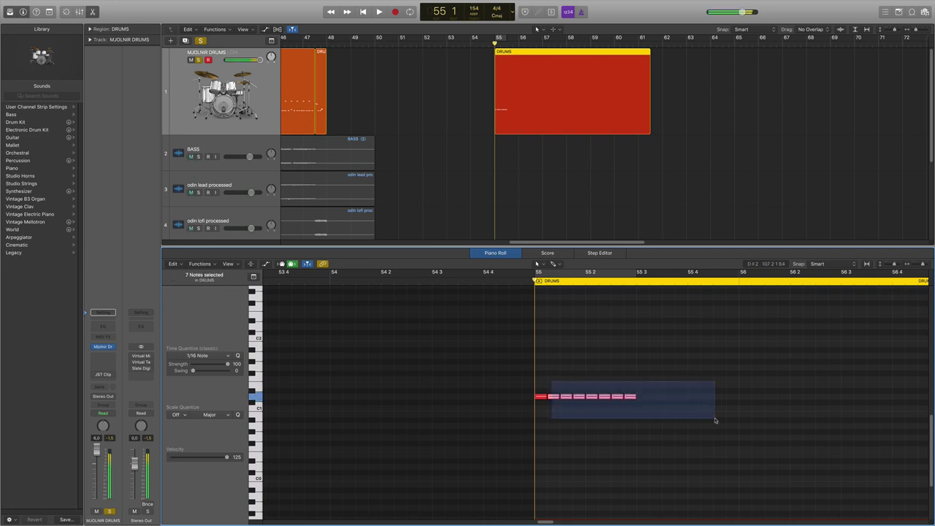
key(Delete)
click(548, 397)
drag(554, 396, 548, 340)
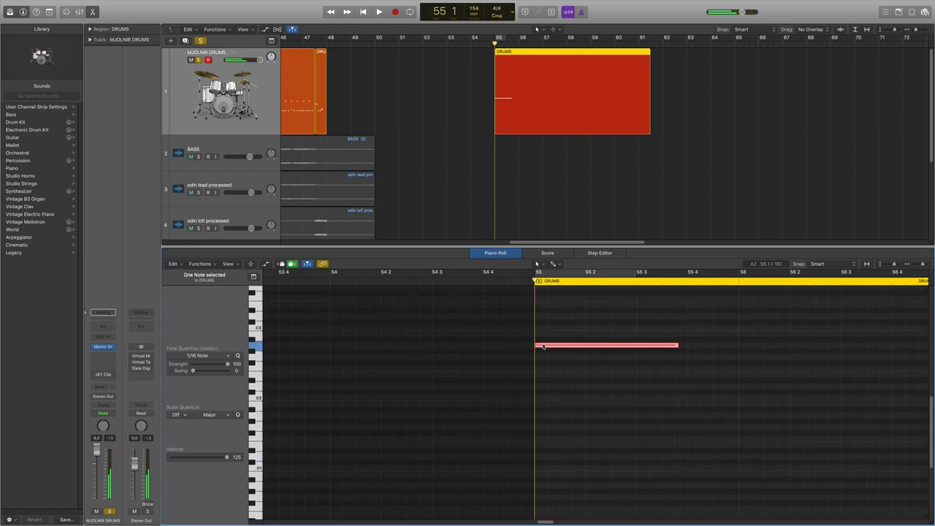
Step: Reopen Mjolnir Drums, cycle bar 55, and play the single note
click(102, 346)
drag(524, 171, 274, 78)
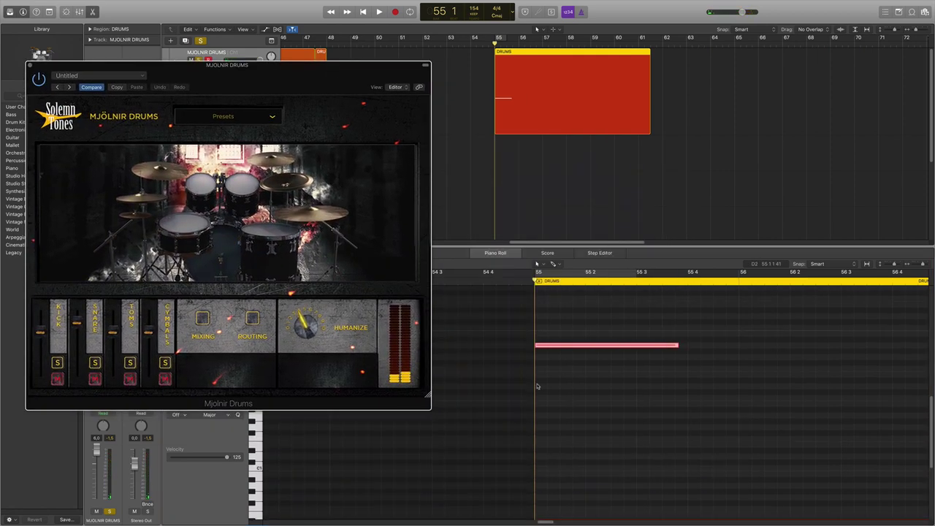
click(542, 348)
key(c)
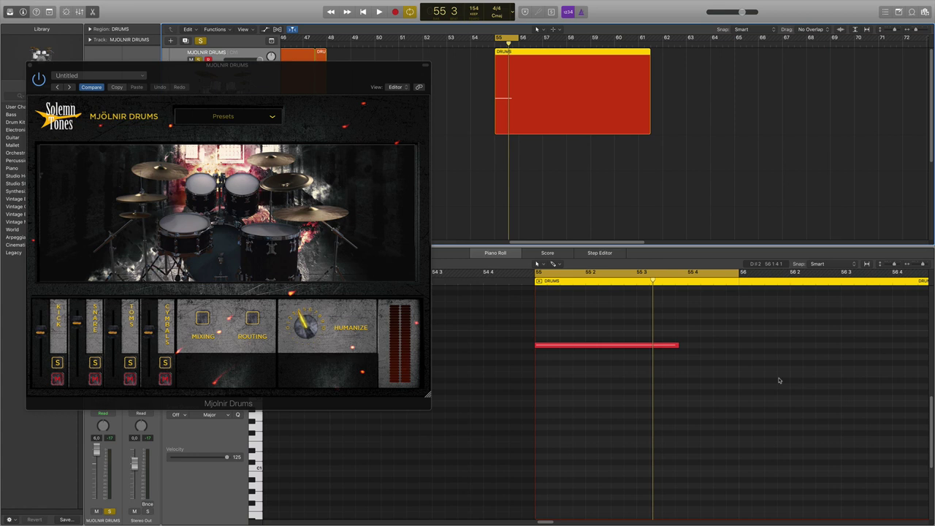
click(710, 359)
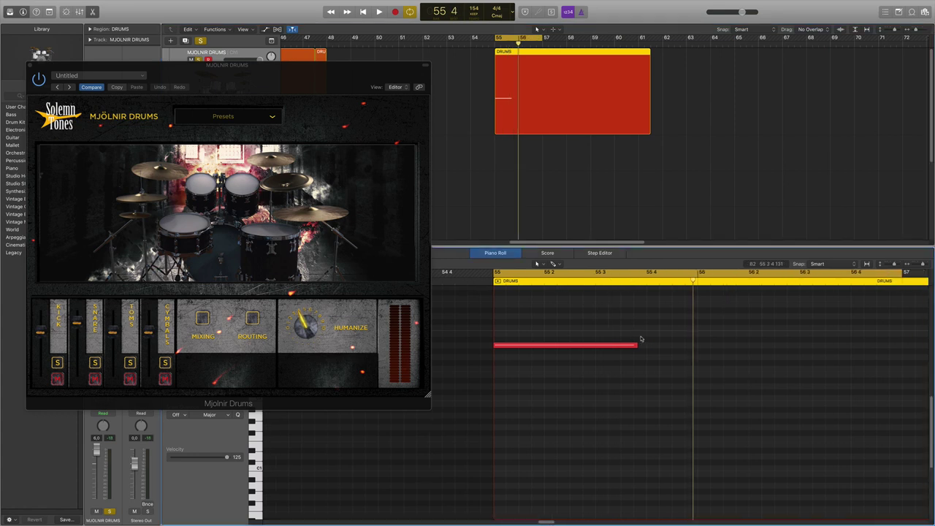
key(space)
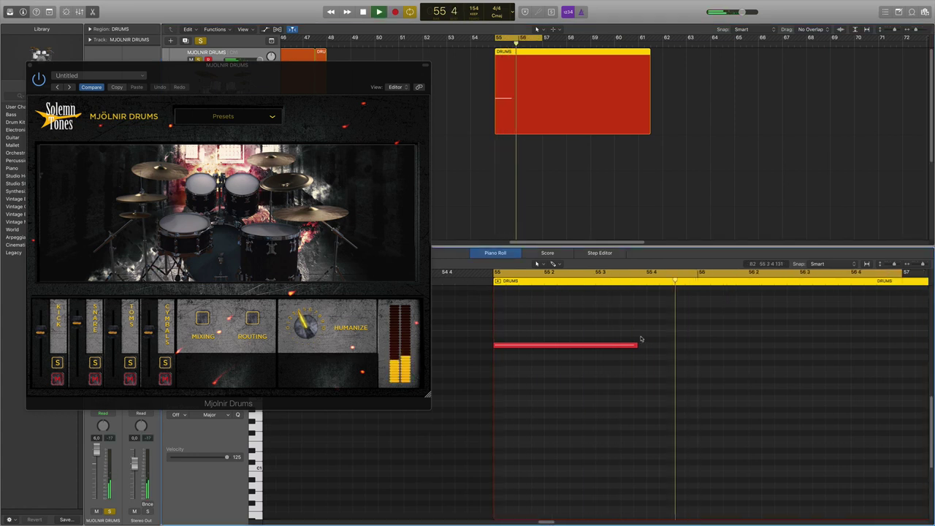
key(space)
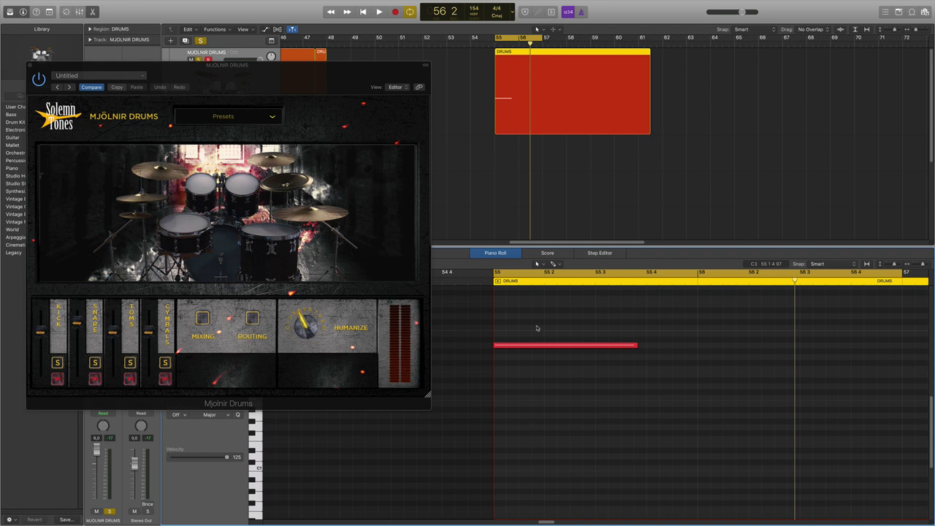
click(252, 319)
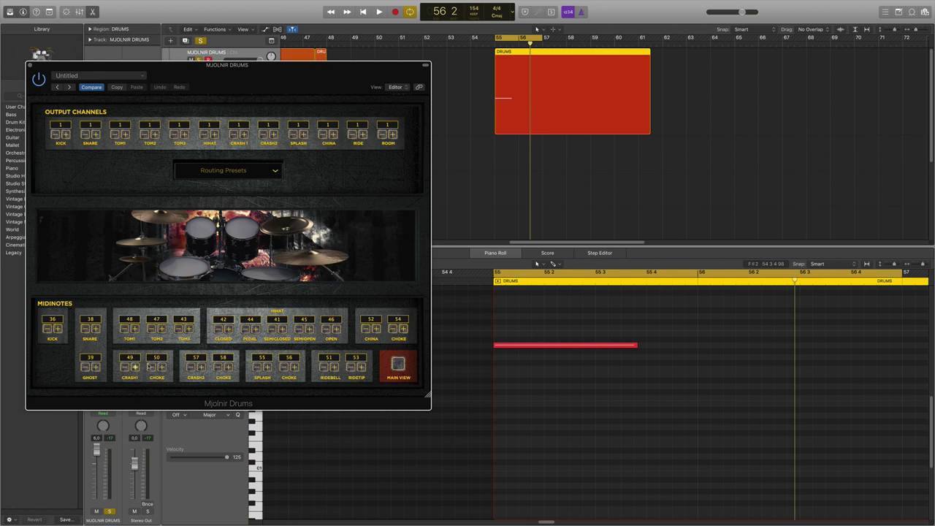
click(398, 365)
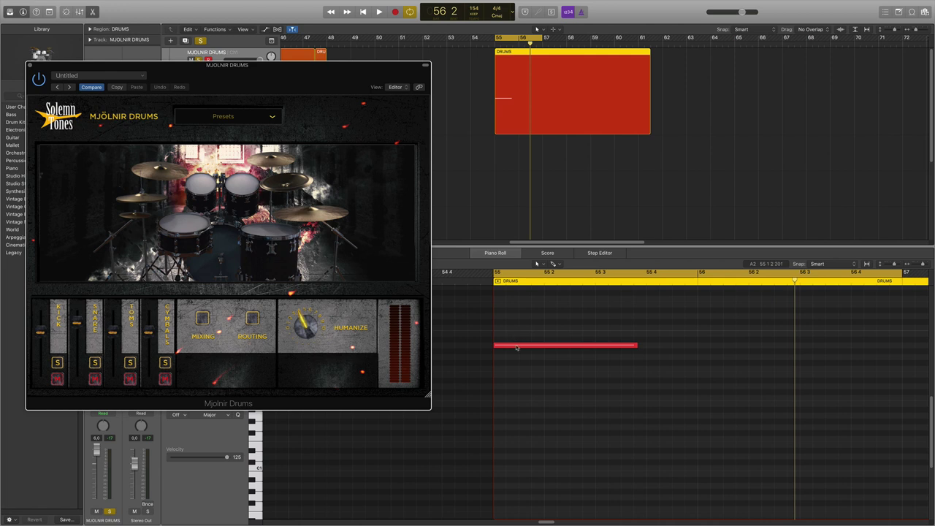
mouse_move(516, 347)
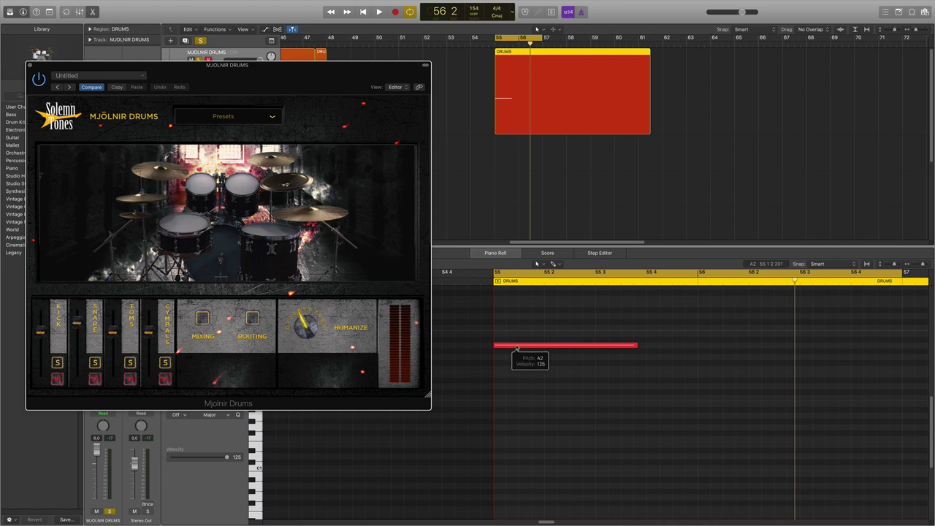
click(516, 347)
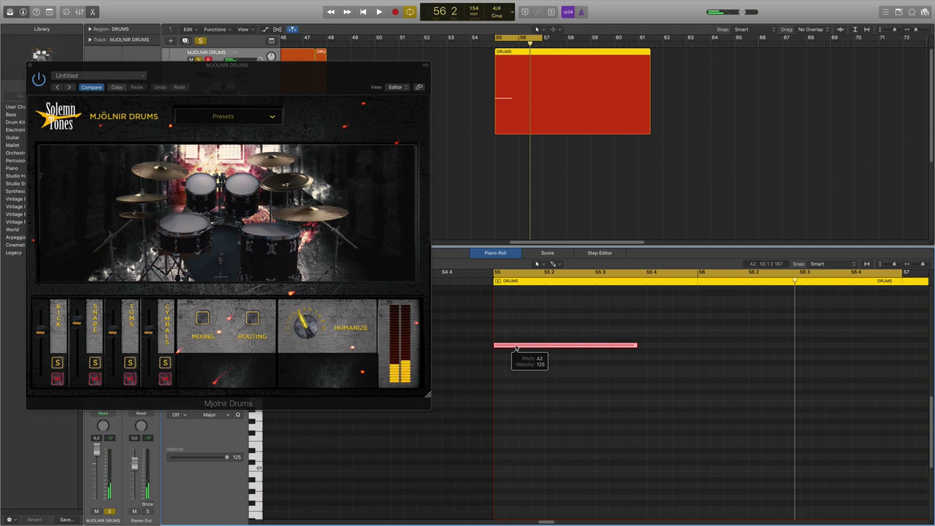
drag(516, 348, 511, 342)
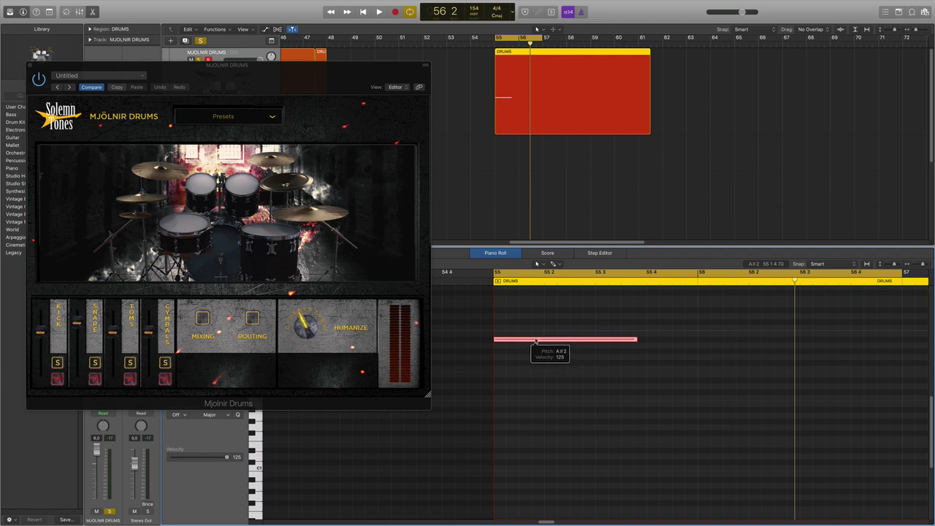
drag(538, 341, 535, 346)
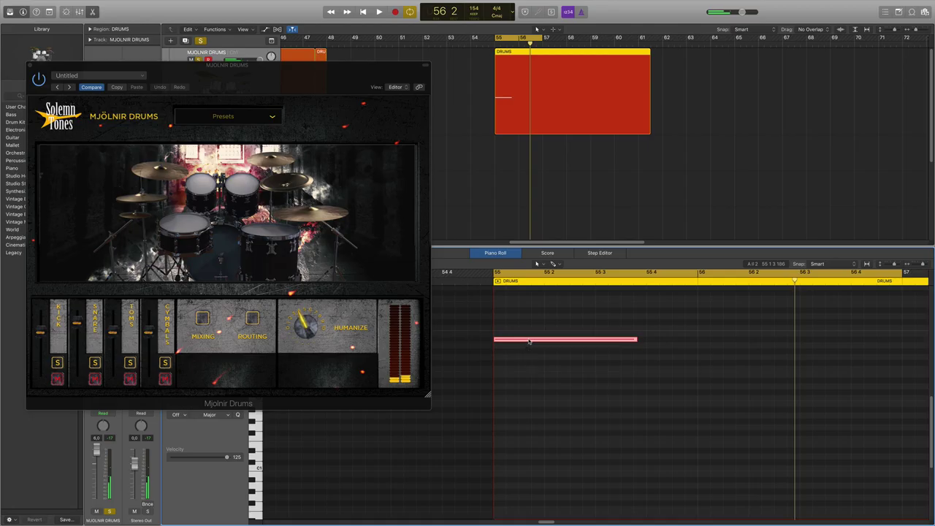
drag(526, 340, 575, 362)
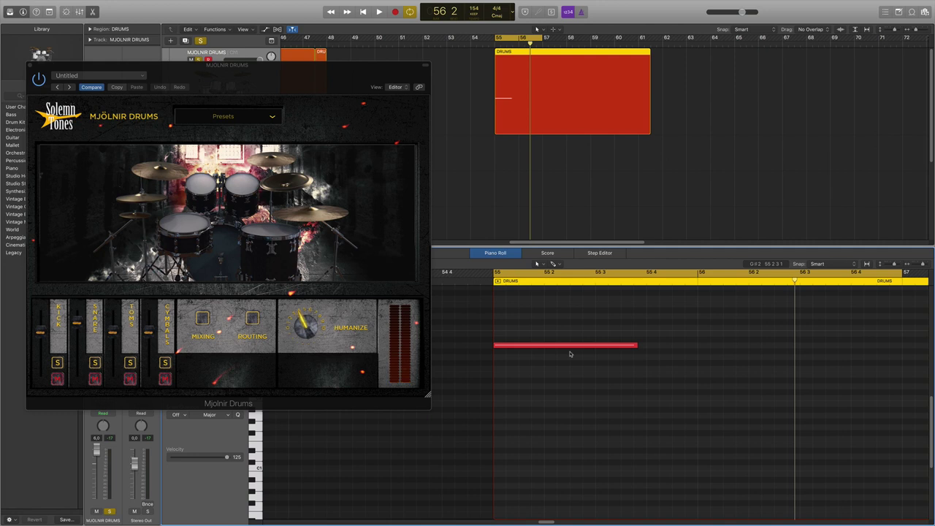
Step: Shorten the note to one beat and add a note a semitone higher one beat later
key(super+z)
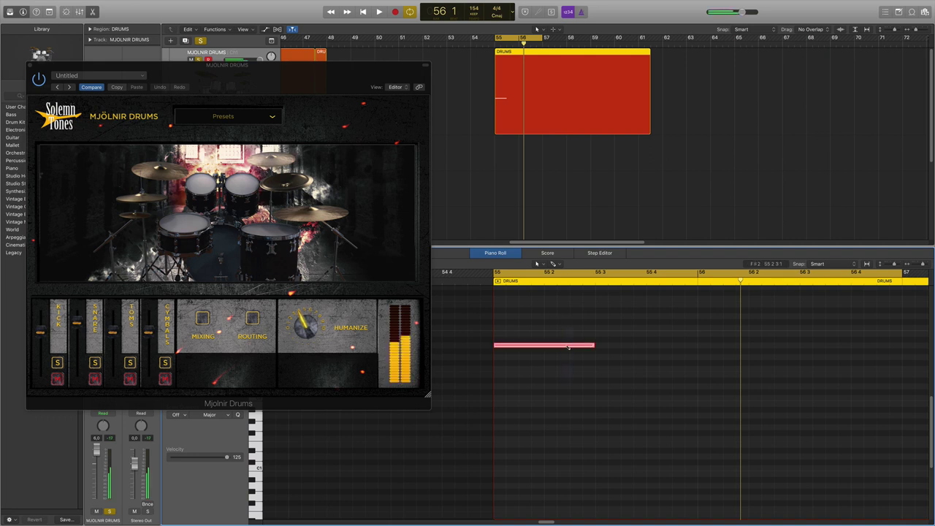
super+click(555, 346)
drag(556, 350, 556, 344)
Step: Play the region from its start to hear both notes
click(492, 285)
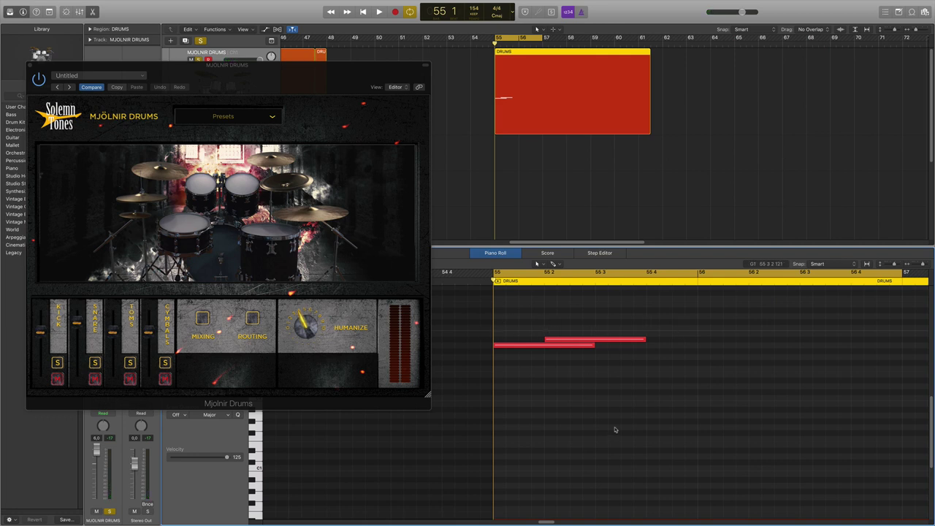
key(space)
key(space)
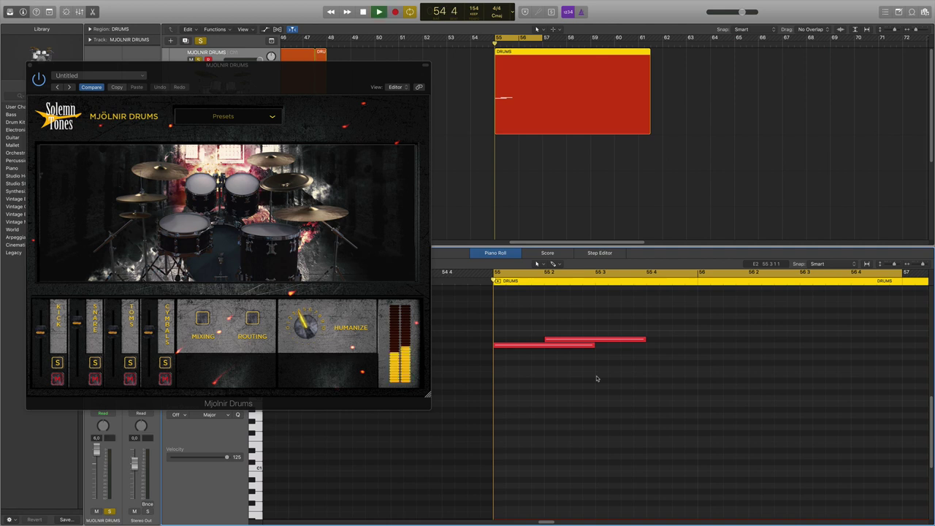
key(space)
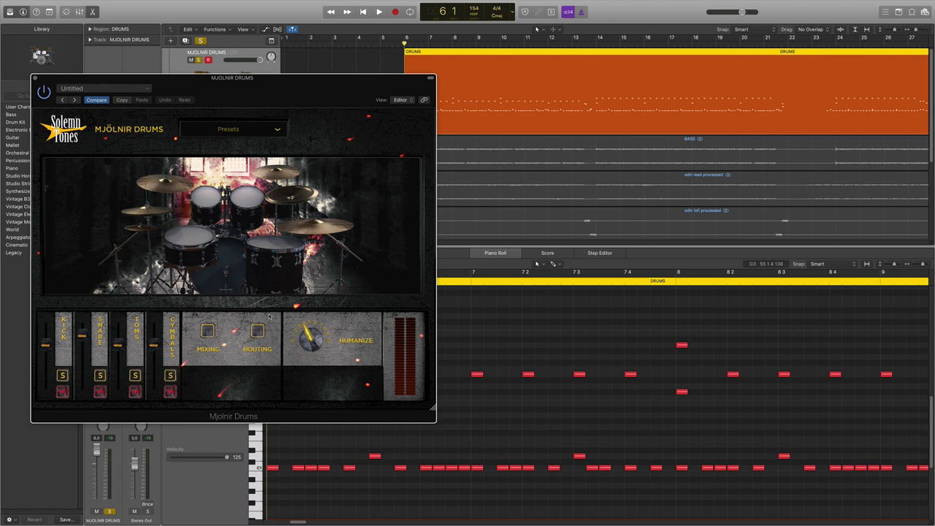
Step: Return Mjolnir Drums to its main kit view and move its window up, uncovering the notes
click(257, 332)
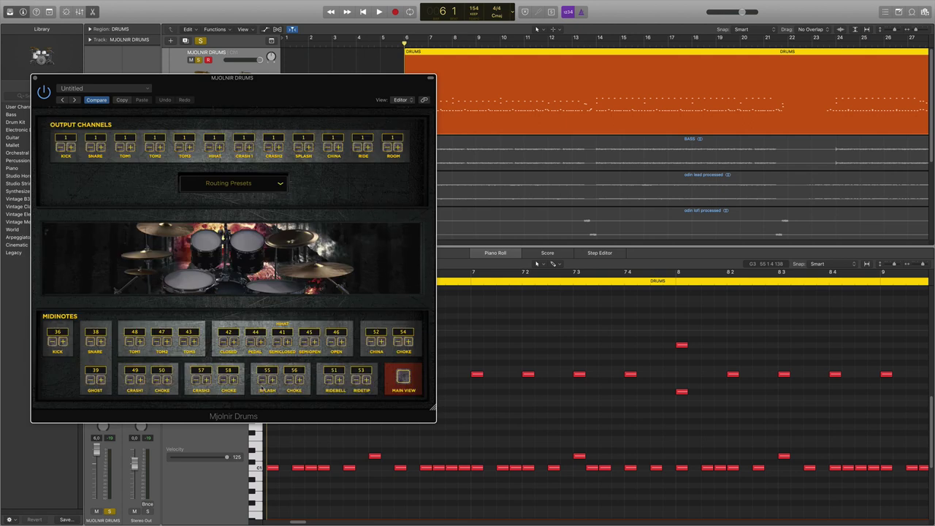
click(402, 376)
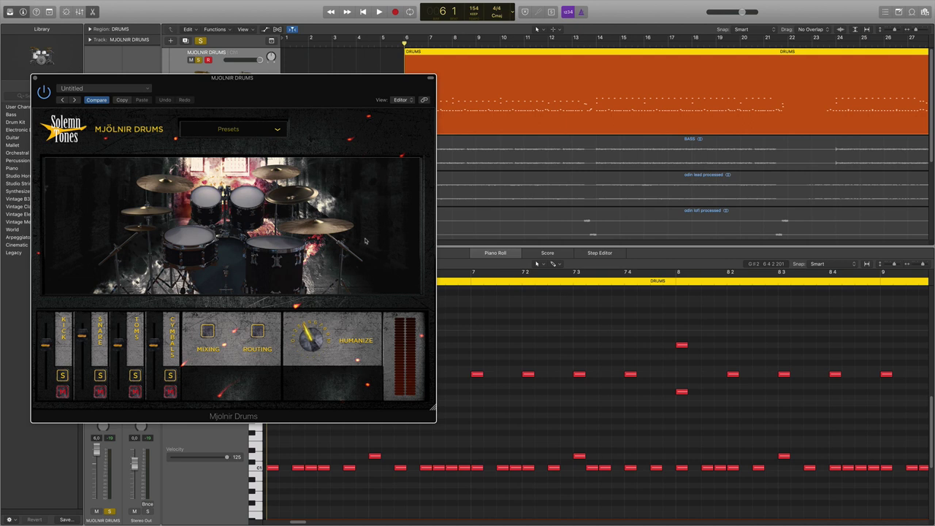
drag(344, 105, 322, 157)
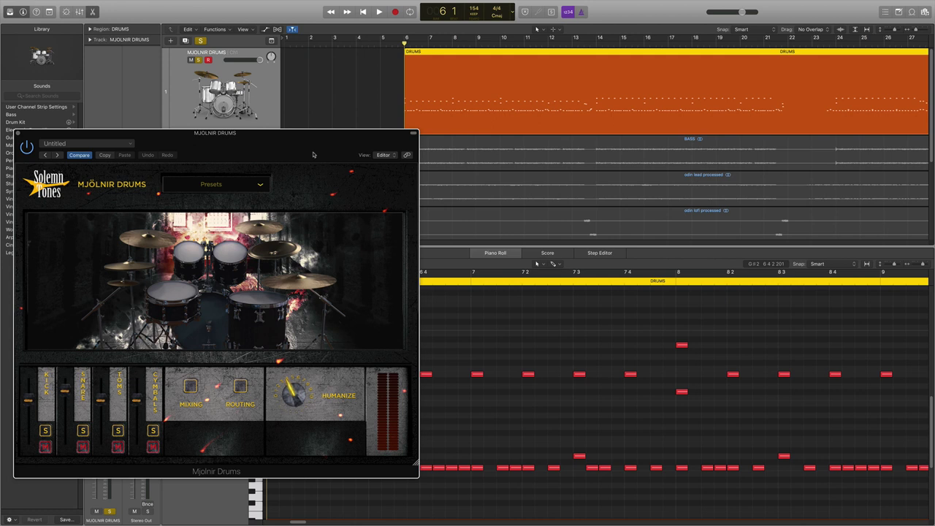
drag(293, 148, 294, 115)
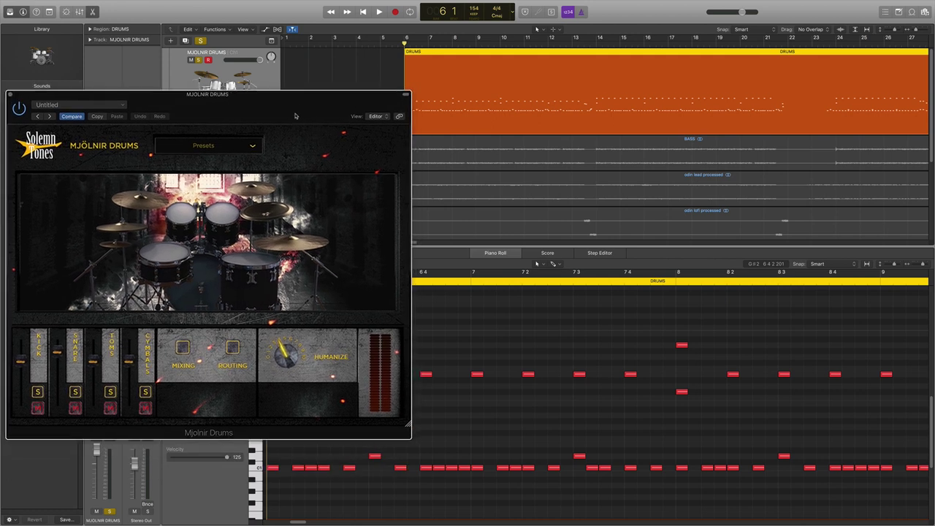